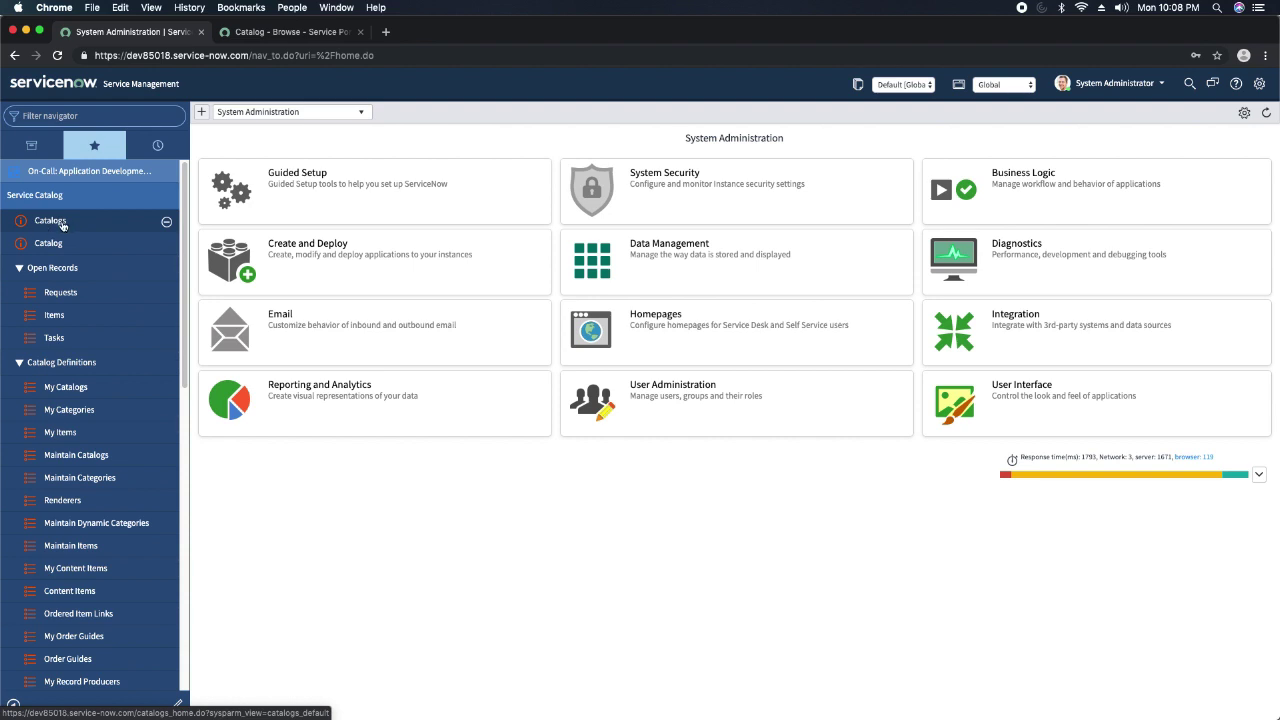
Step: View the Service Catalog homepage, reaching it through the Catalogs overview and again directly through the Catalog module
left_click(60, 226)
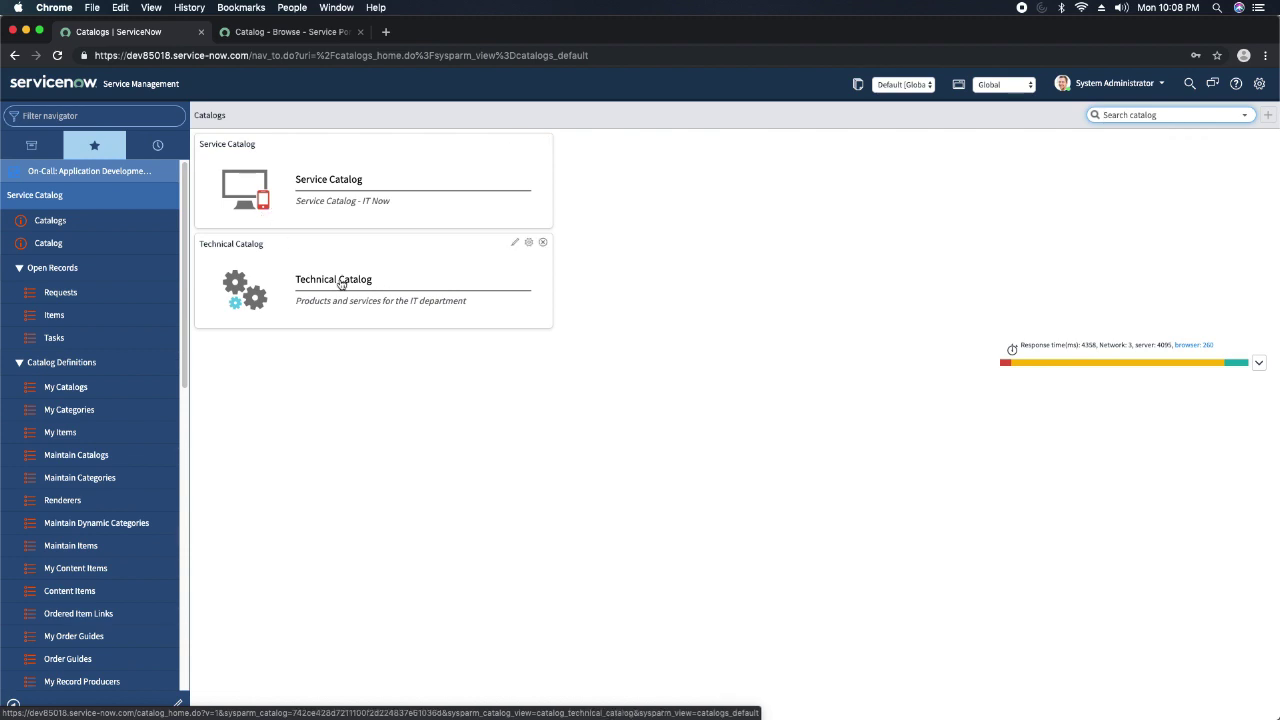
left_click(405, 187)
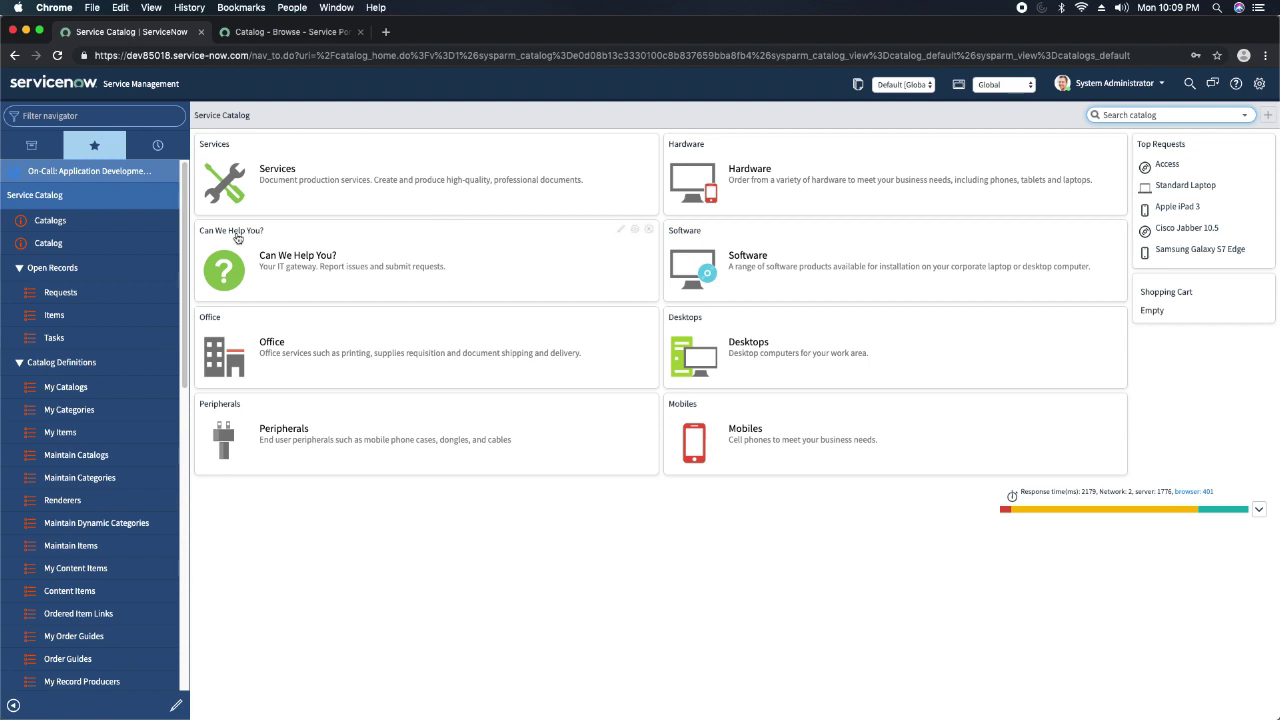
left_click(42, 247)
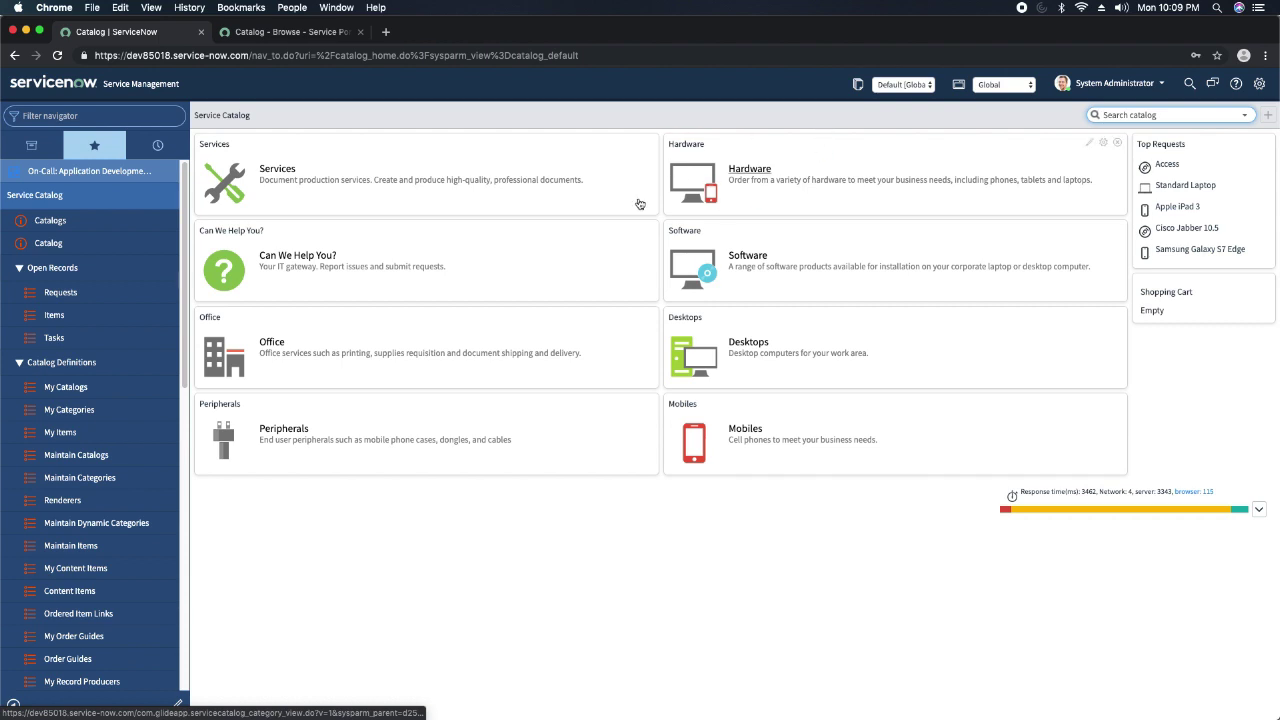
Step: Open the Software category of the Service Catalog and look through its items
left_click(805, 250)
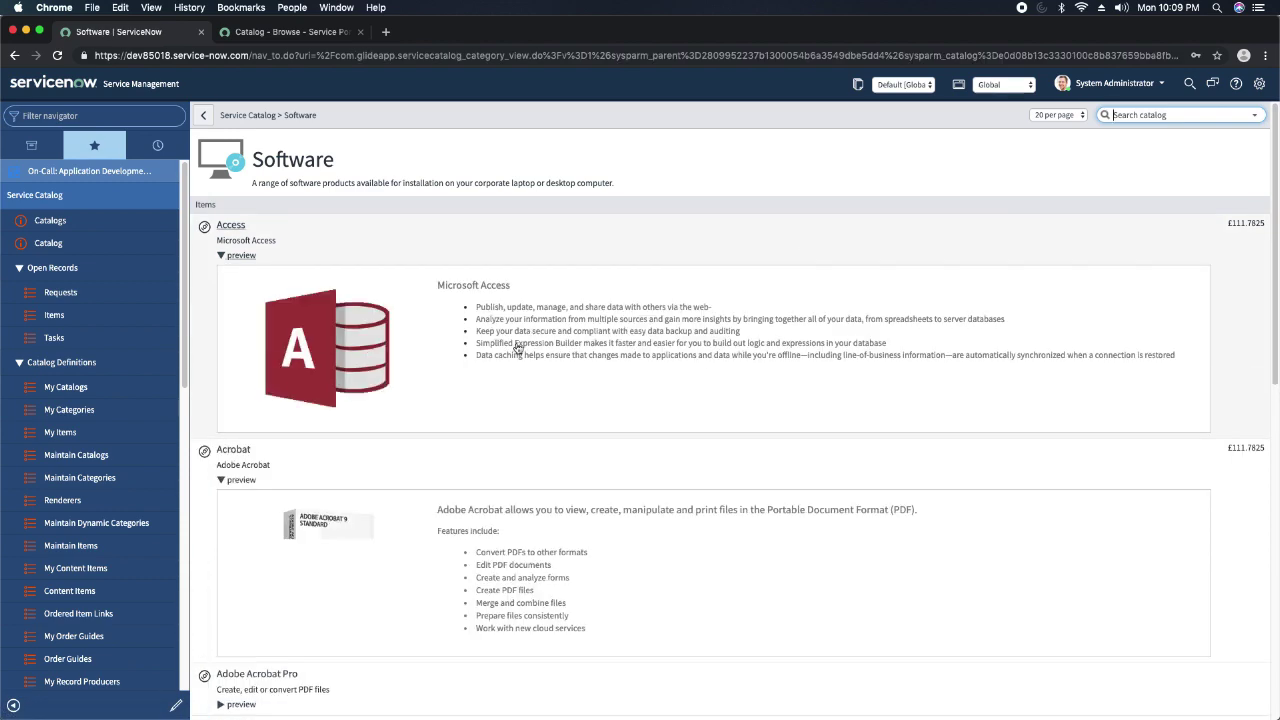
scroll(518, 348, "down", 1)
scroll(518, 348, "down", 10)
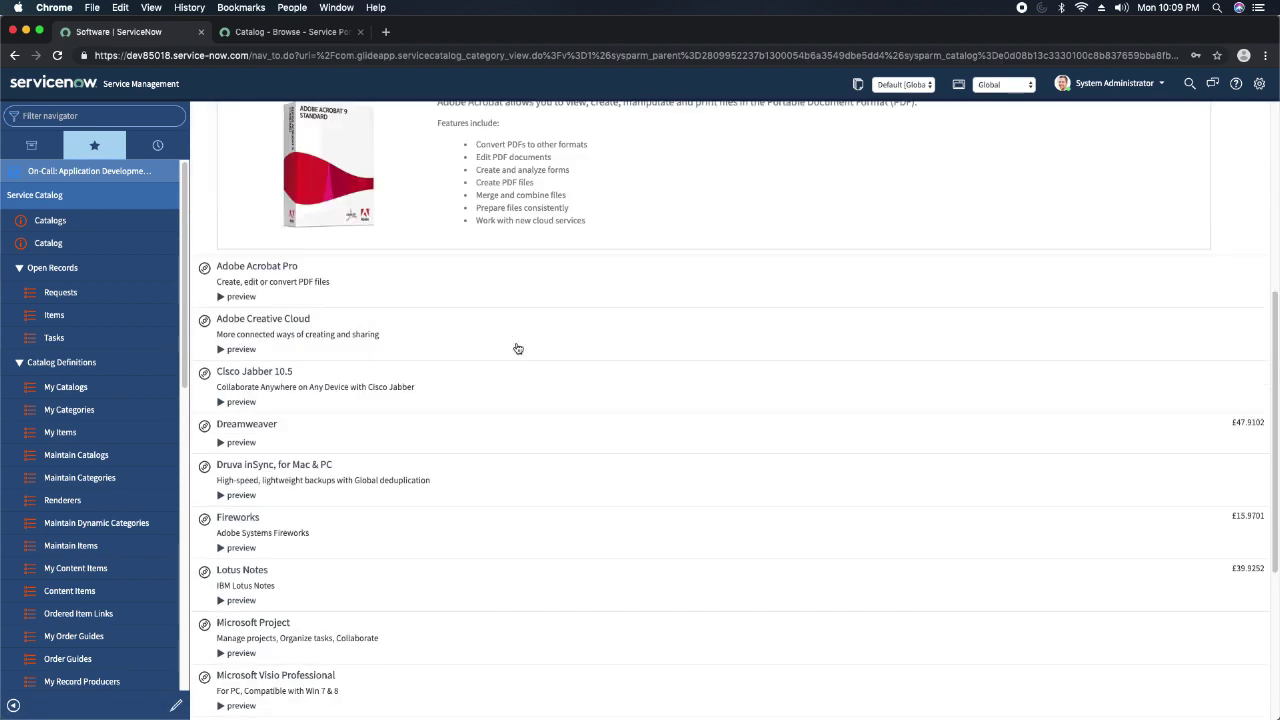
scroll(518, 348, "up", 10)
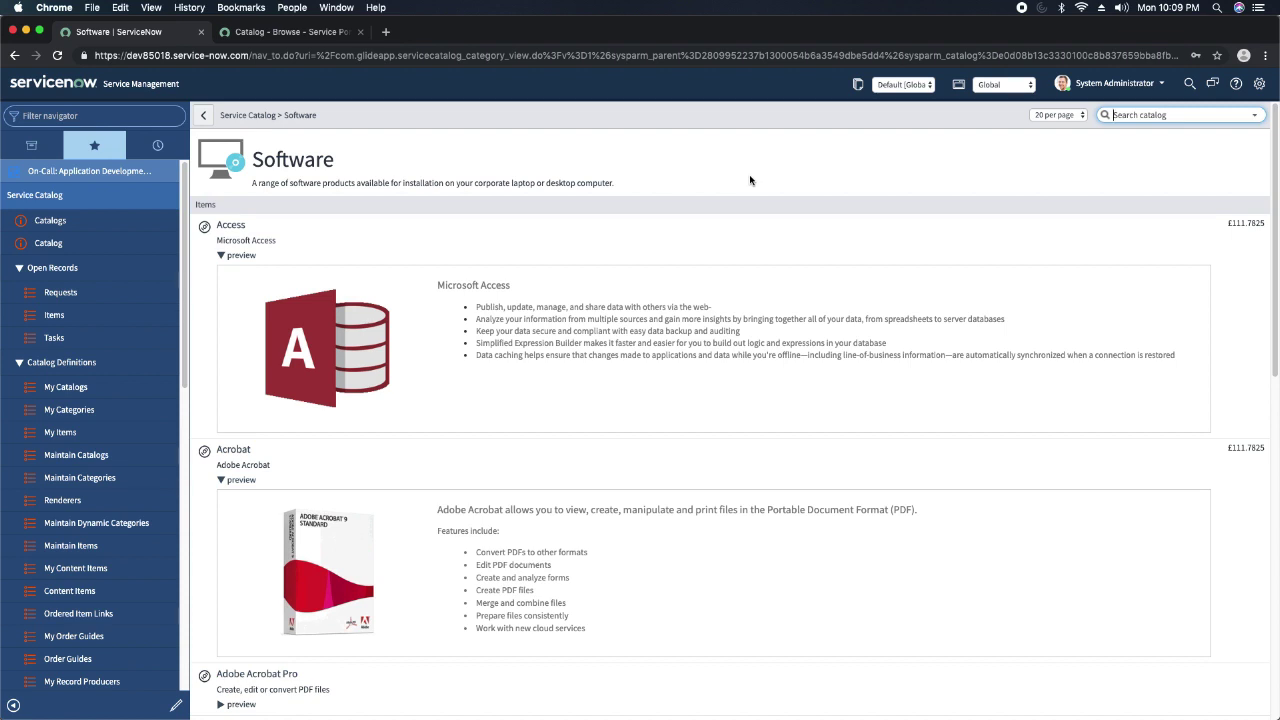
Step: Review the Requests, Items and Tasks lists under Open Records
left_click(55, 295)
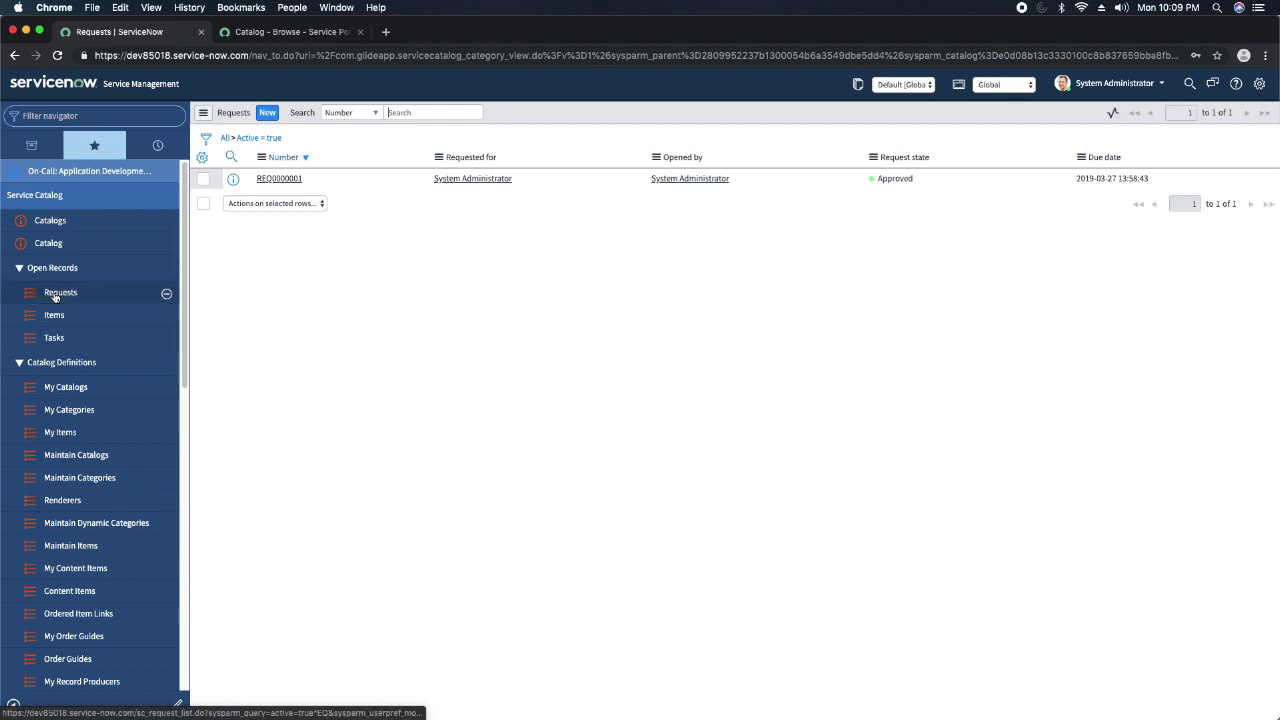
left_click(54, 315)
left_click(54, 339)
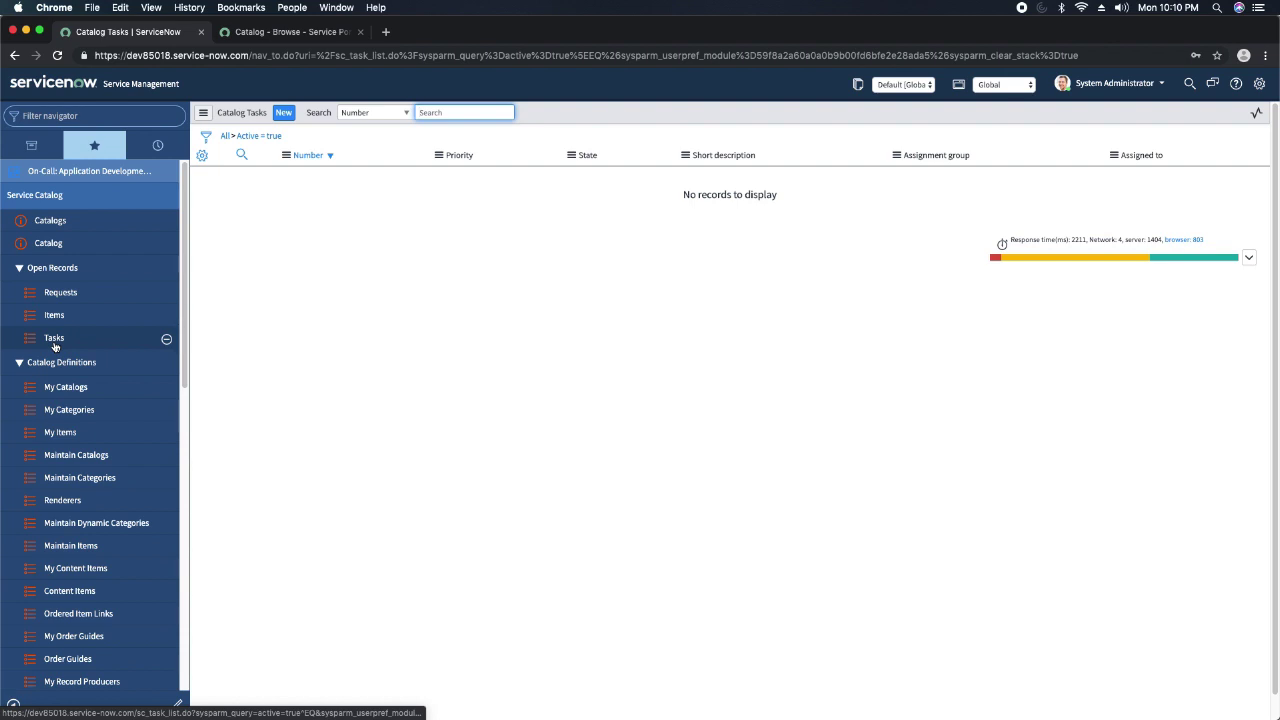
Step: Review the My Catalogs, My Categories, My Items and Maintain Catalogs lists under Catalog Definitions
scroll(55, 346, "down", 1)
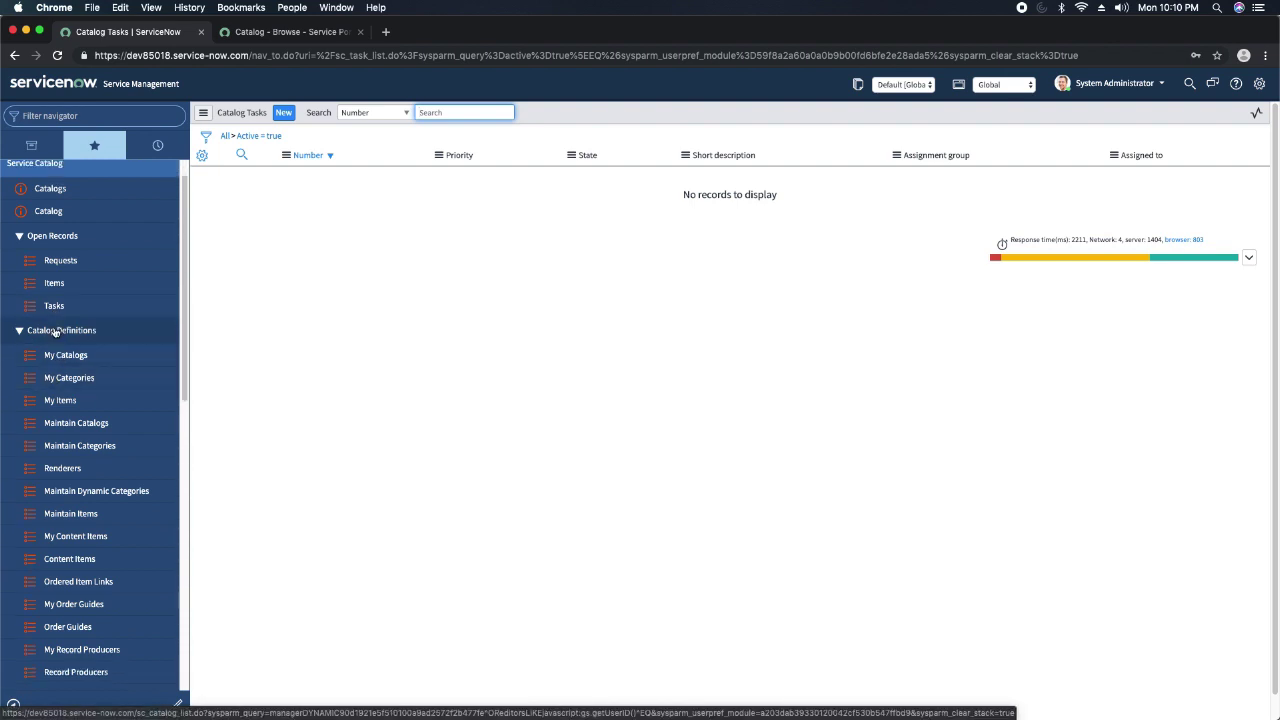
scroll(95, 337, "down", 1)
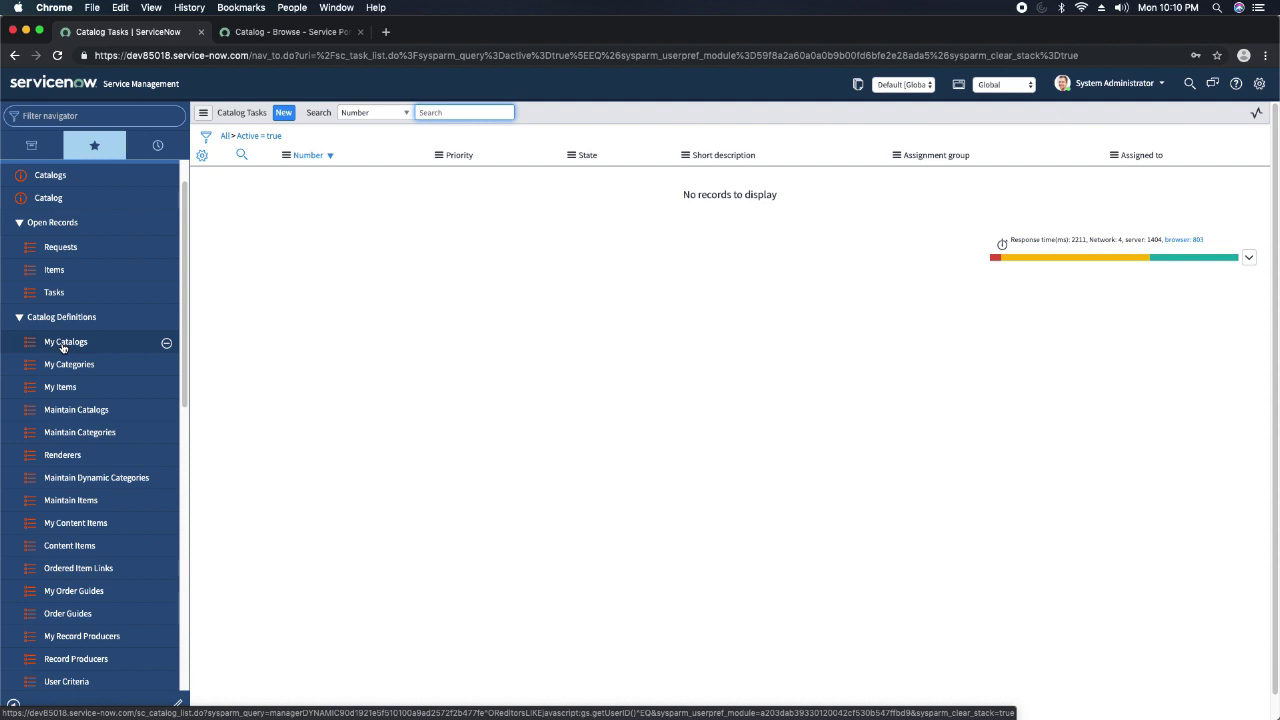
left_click(63, 344)
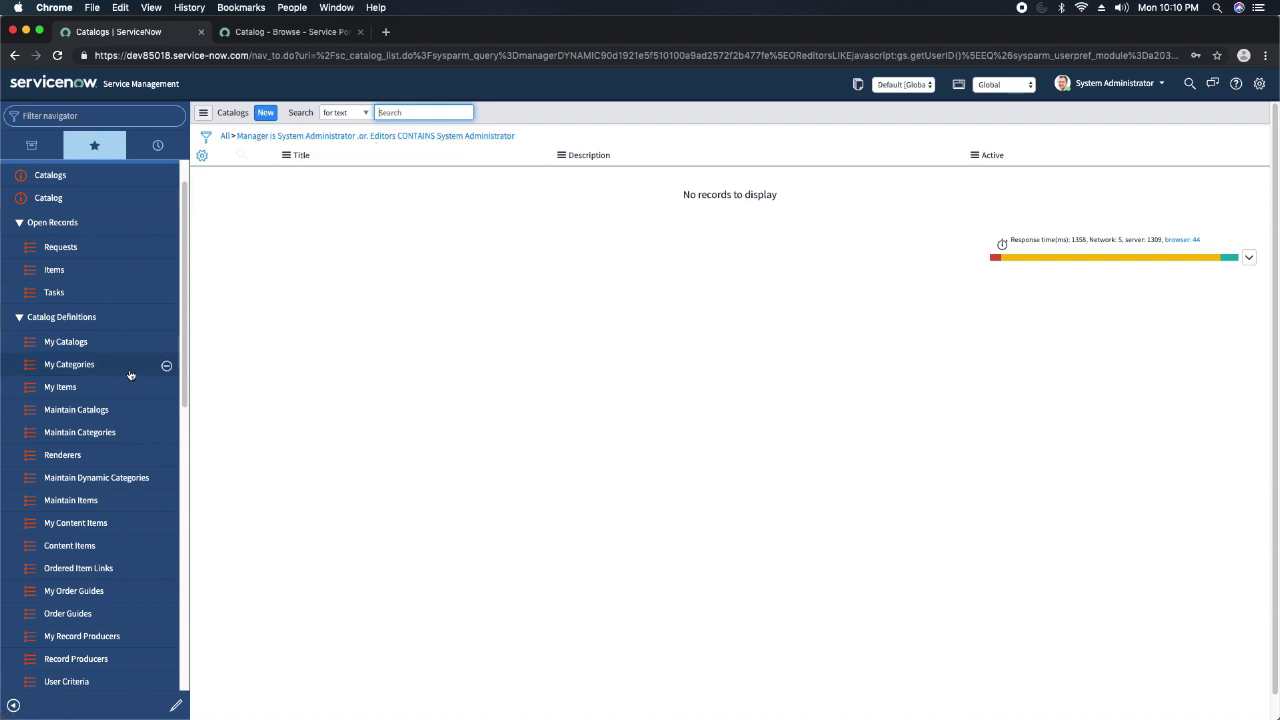
left_click(62, 368)
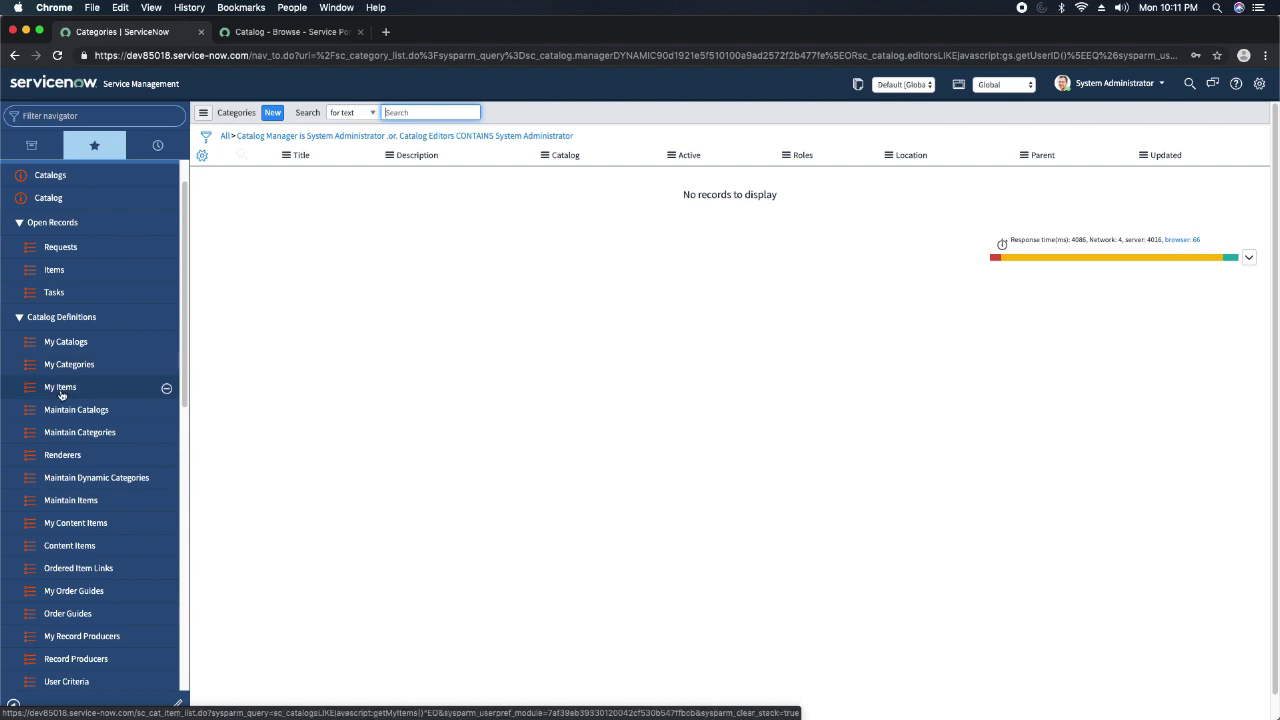
left_click(60, 390)
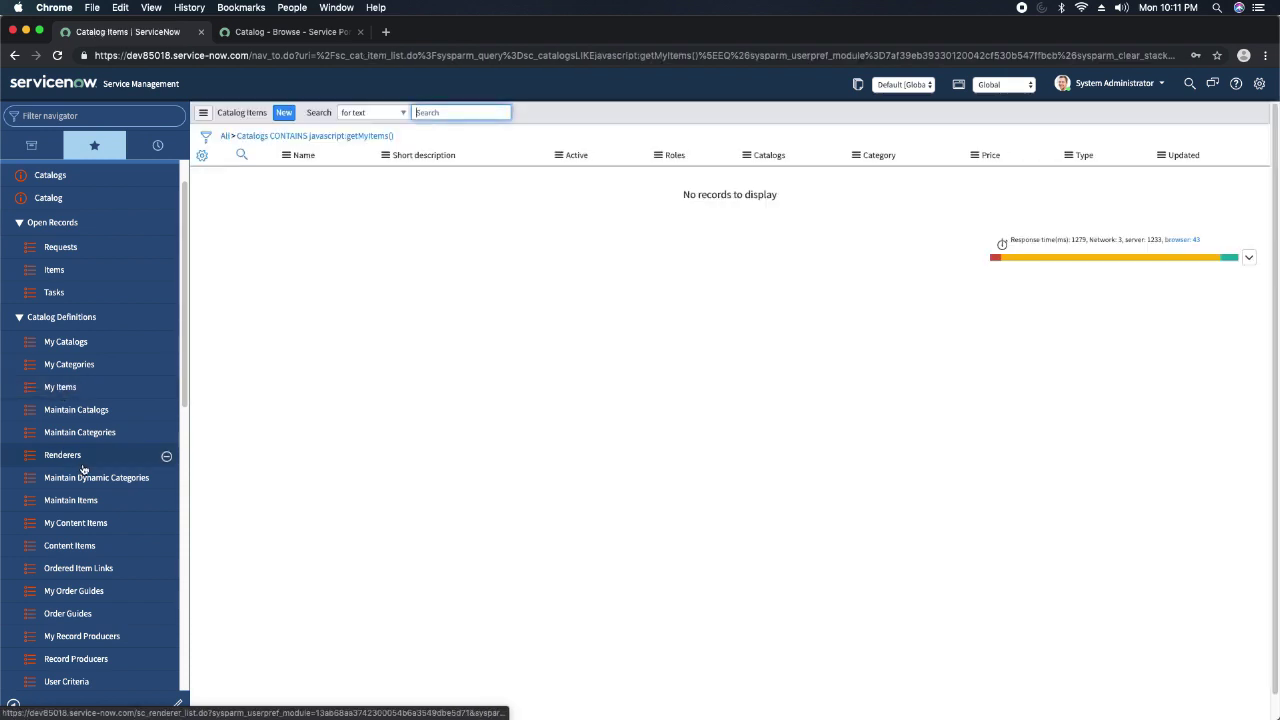
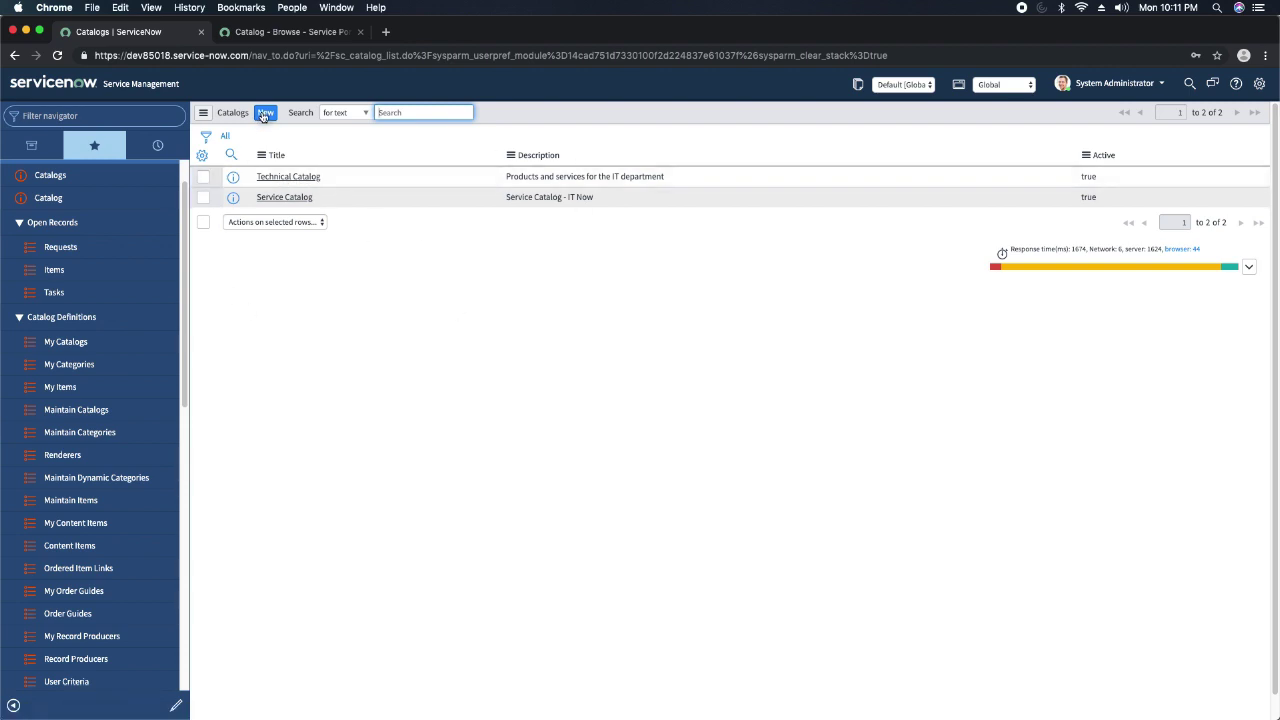
Step: Review the category, renderer, dynamic category and item maintenance lists under Catalog Definitions
left_click(71, 434)
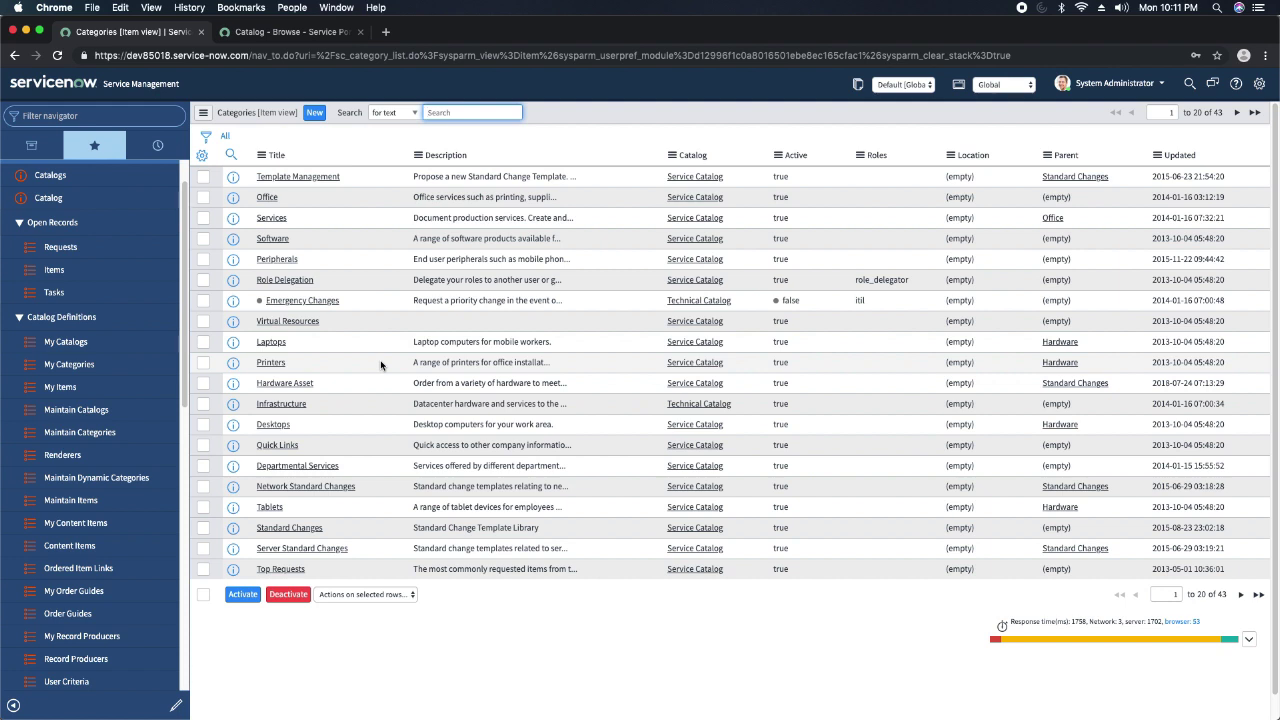
left_click(60, 457)
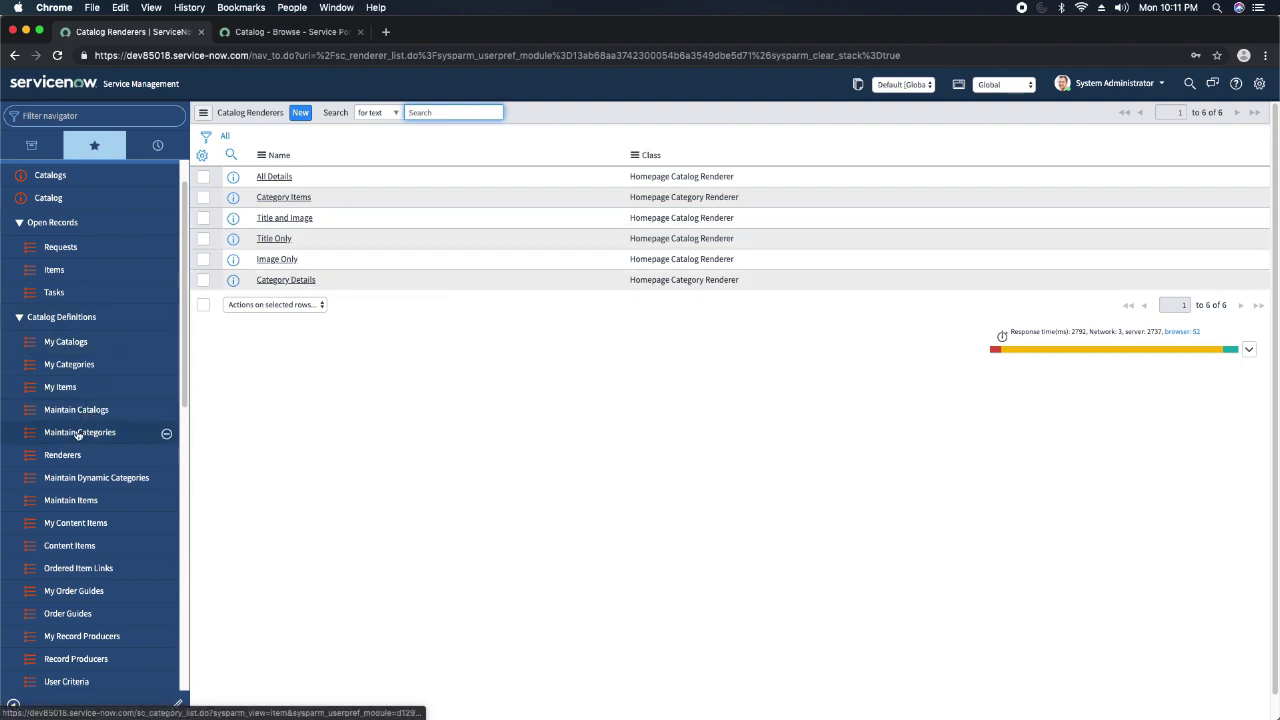
left_click(86, 484)
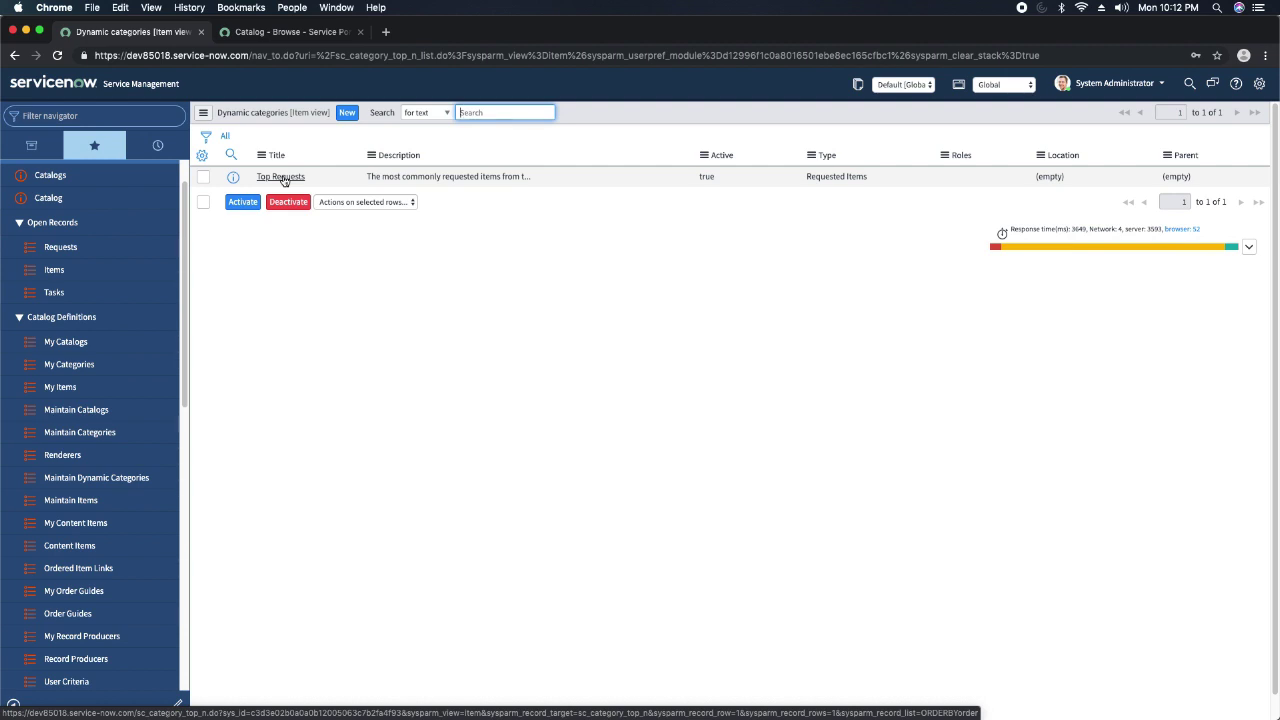
left_click(70, 505)
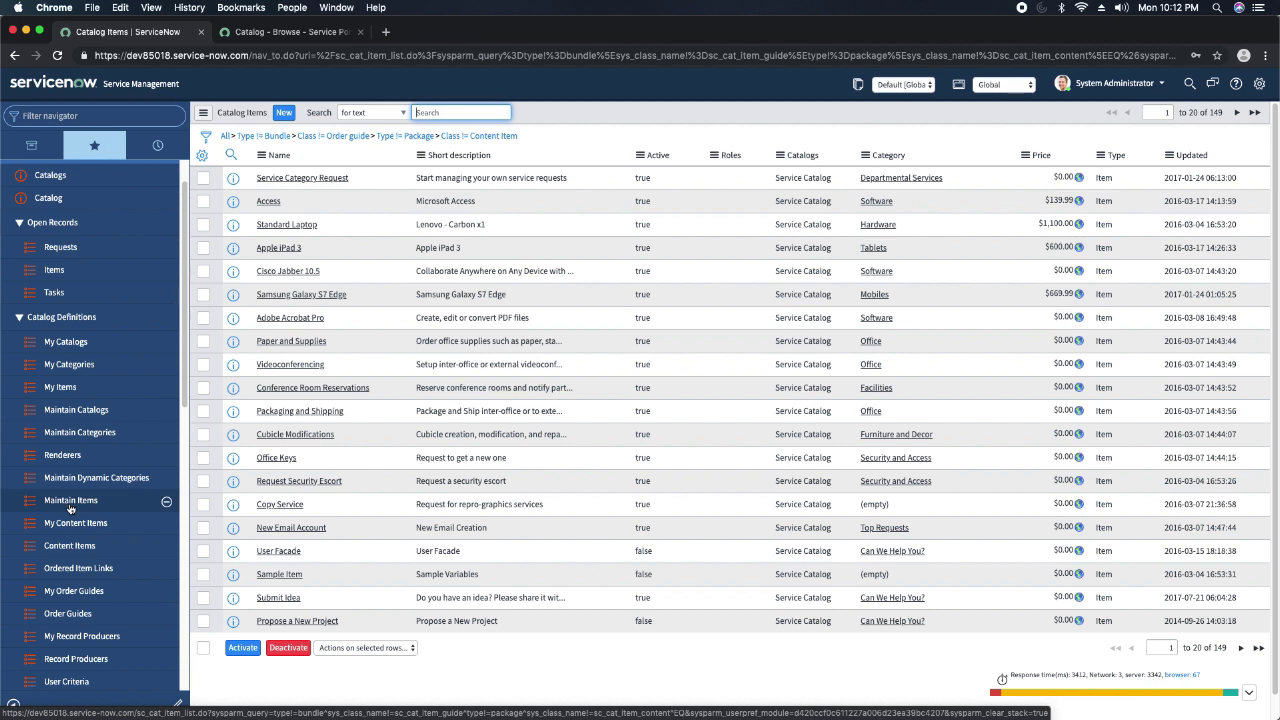
Step: Review the My Content Items list and the full Content Items list
scroll(70, 509, "down", 1)
scroll(70, 509, "down", 2)
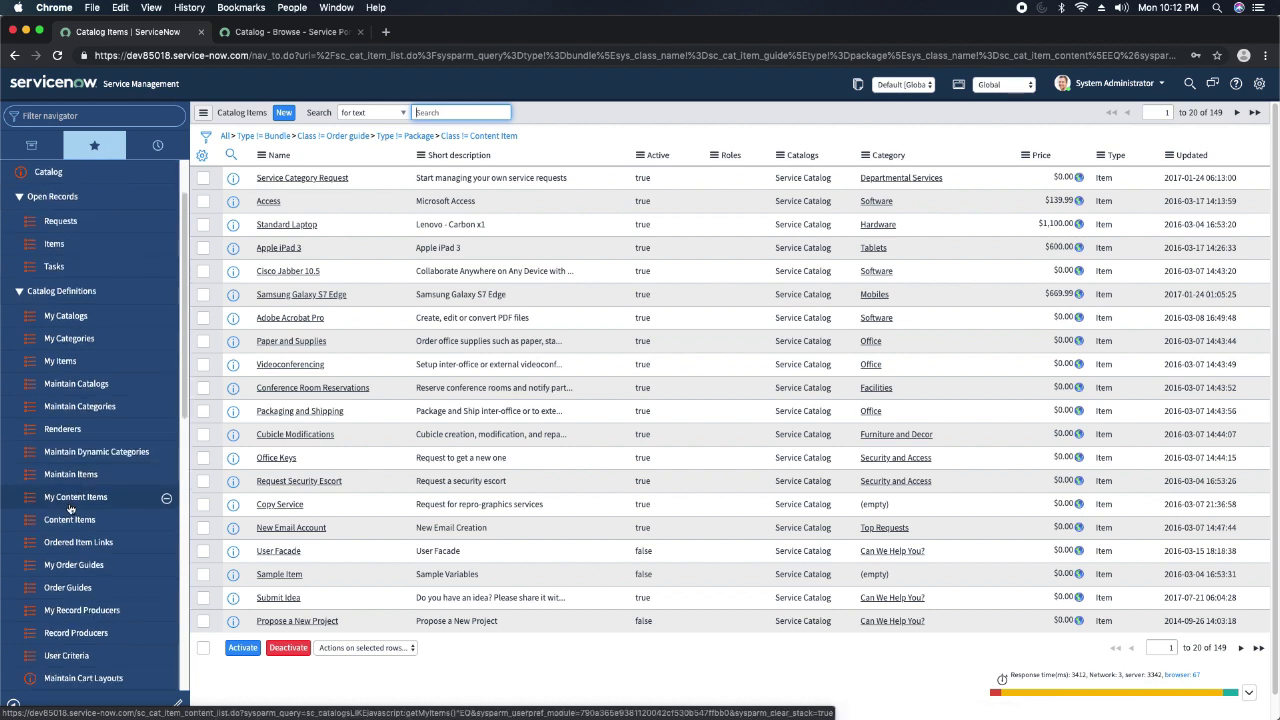
left_click(78, 497)
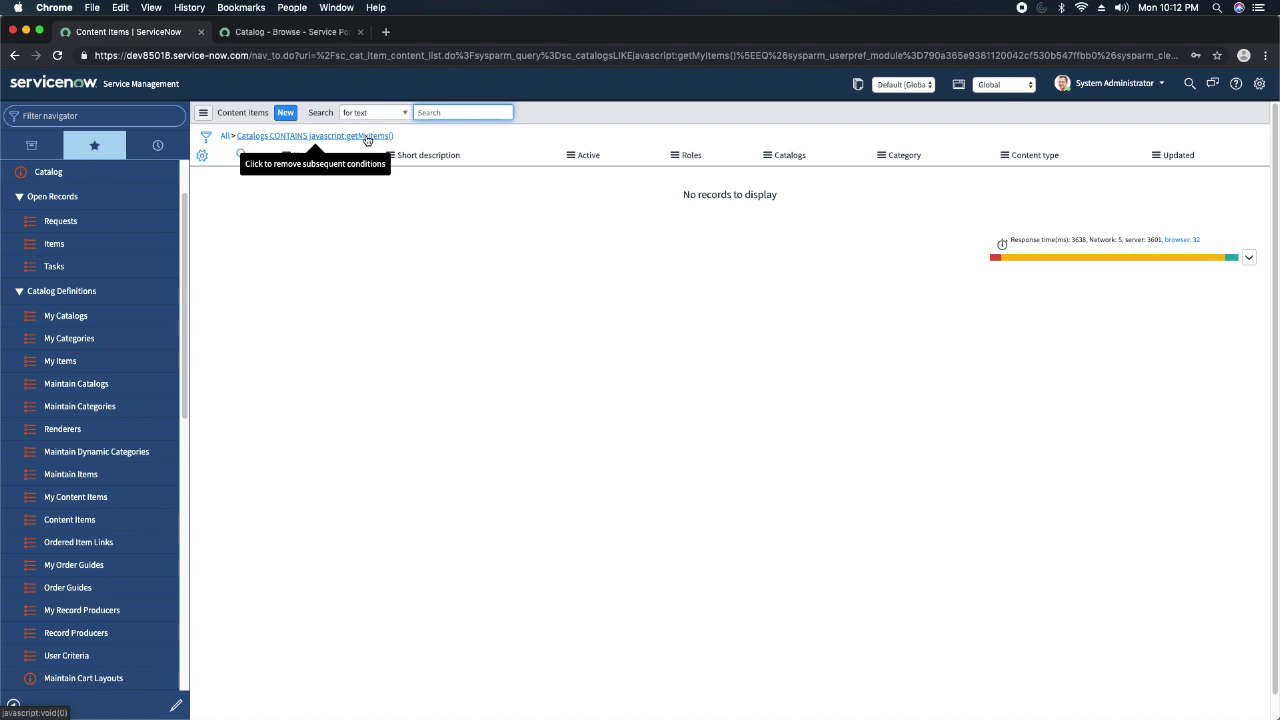
left_click(70, 499)
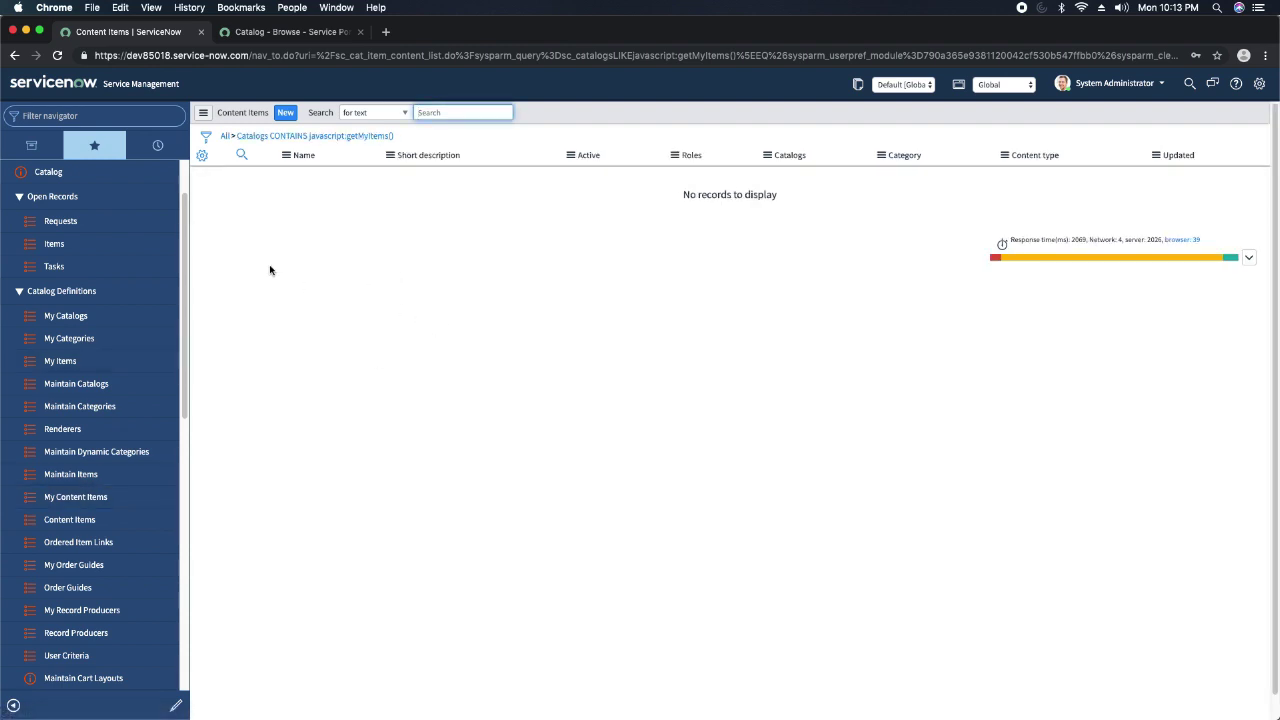
left_click(67, 524)
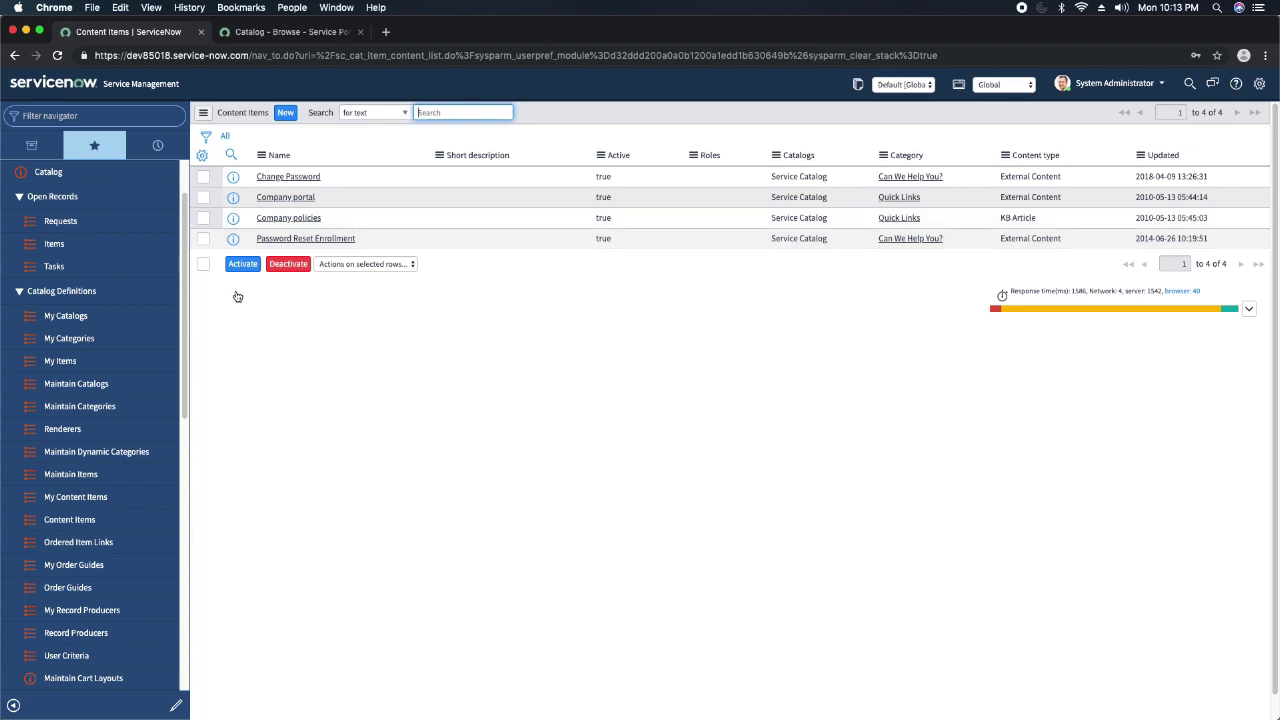
Step: View the Ordered Item Links, My Order Guides and Order Guides lists
left_click(68, 545)
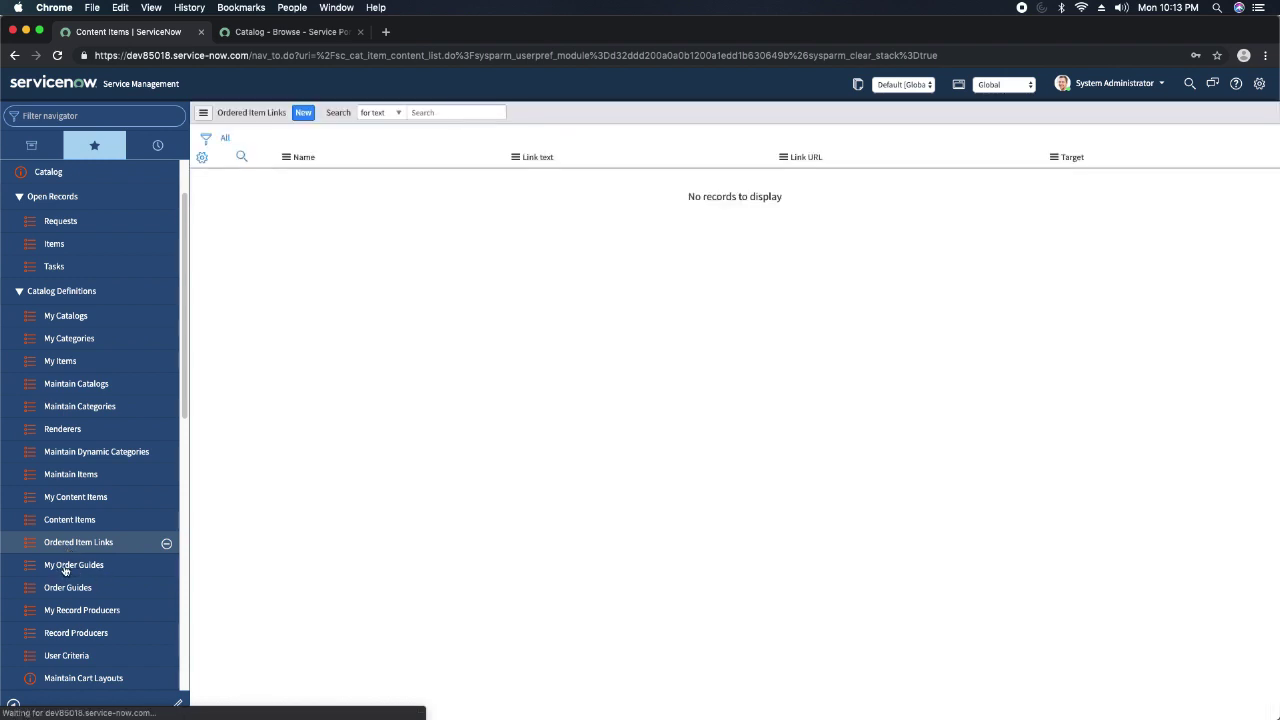
left_click(72, 566)
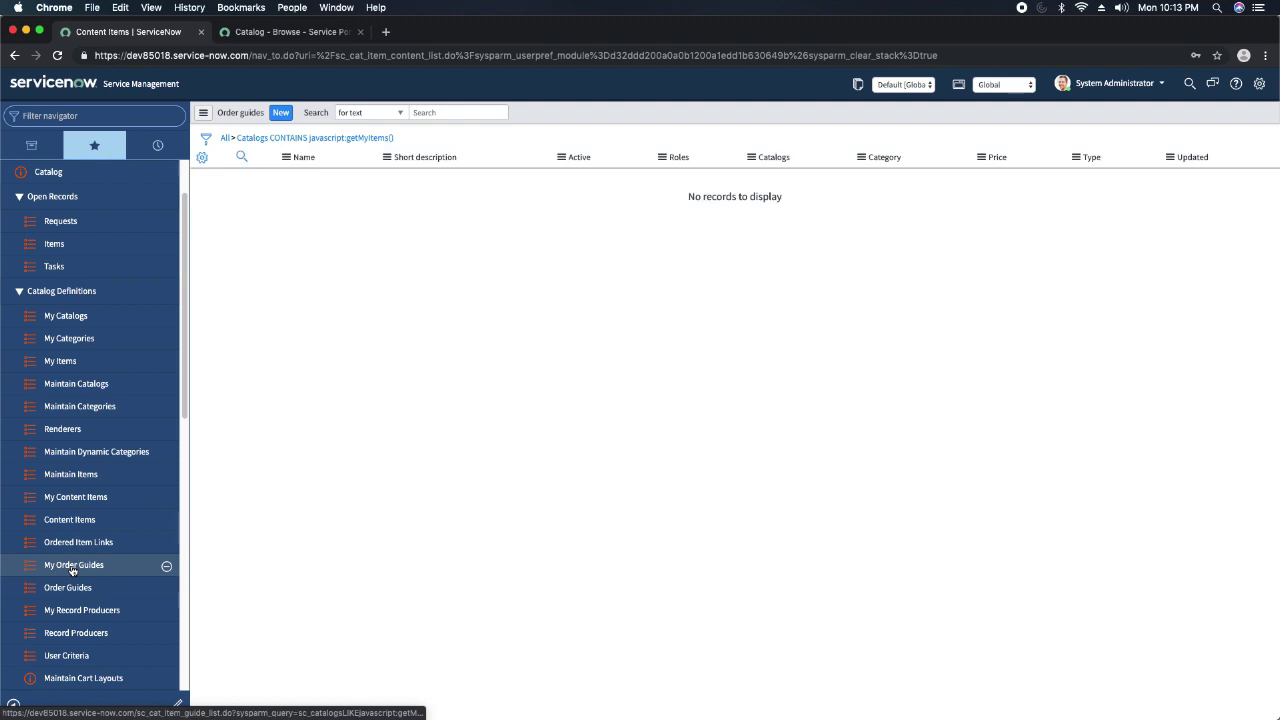
left_click(68, 589)
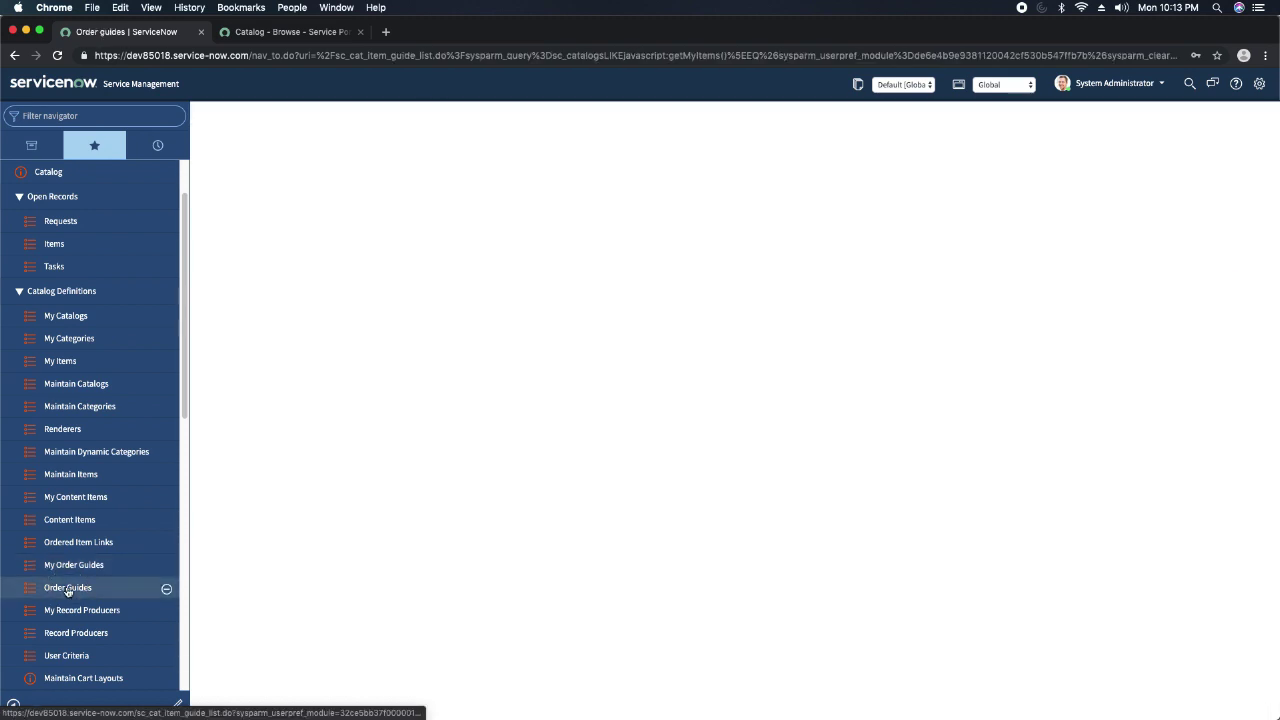
Step: View the My Record Producers, User Criteria and Maintain Cart Layouts lists
scroll(67, 590, "down", 3)
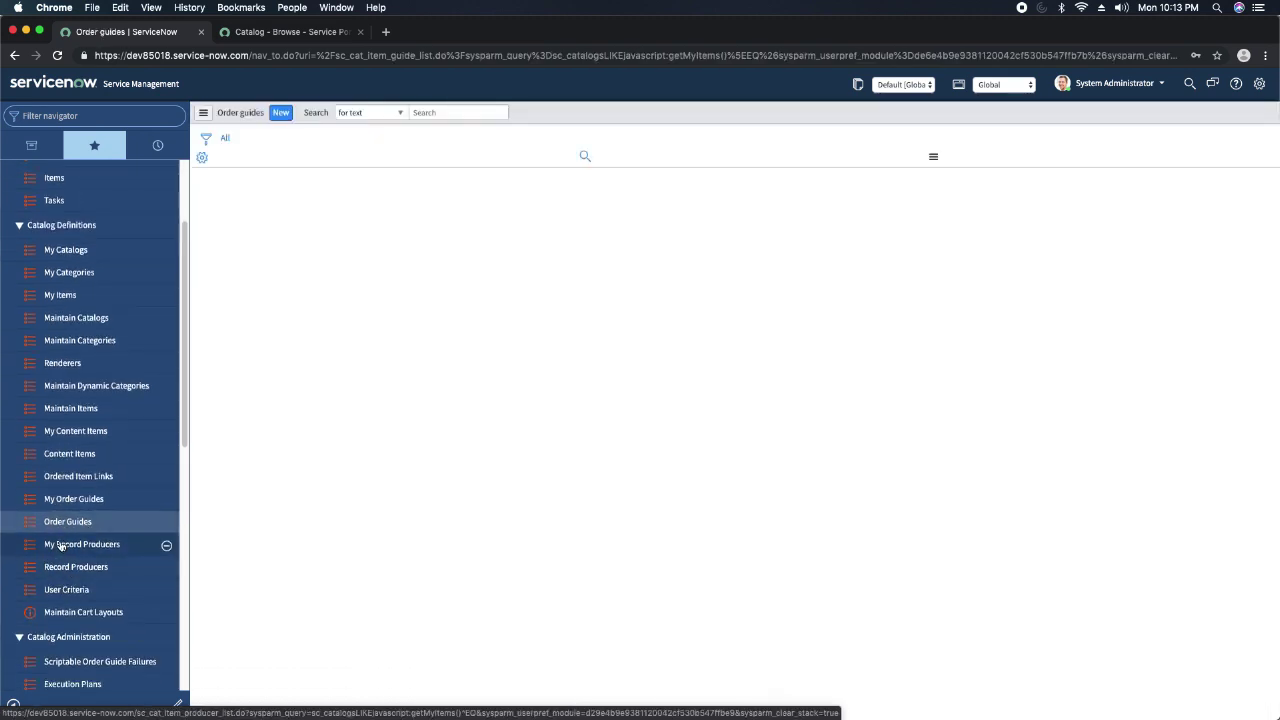
left_click(79, 546)
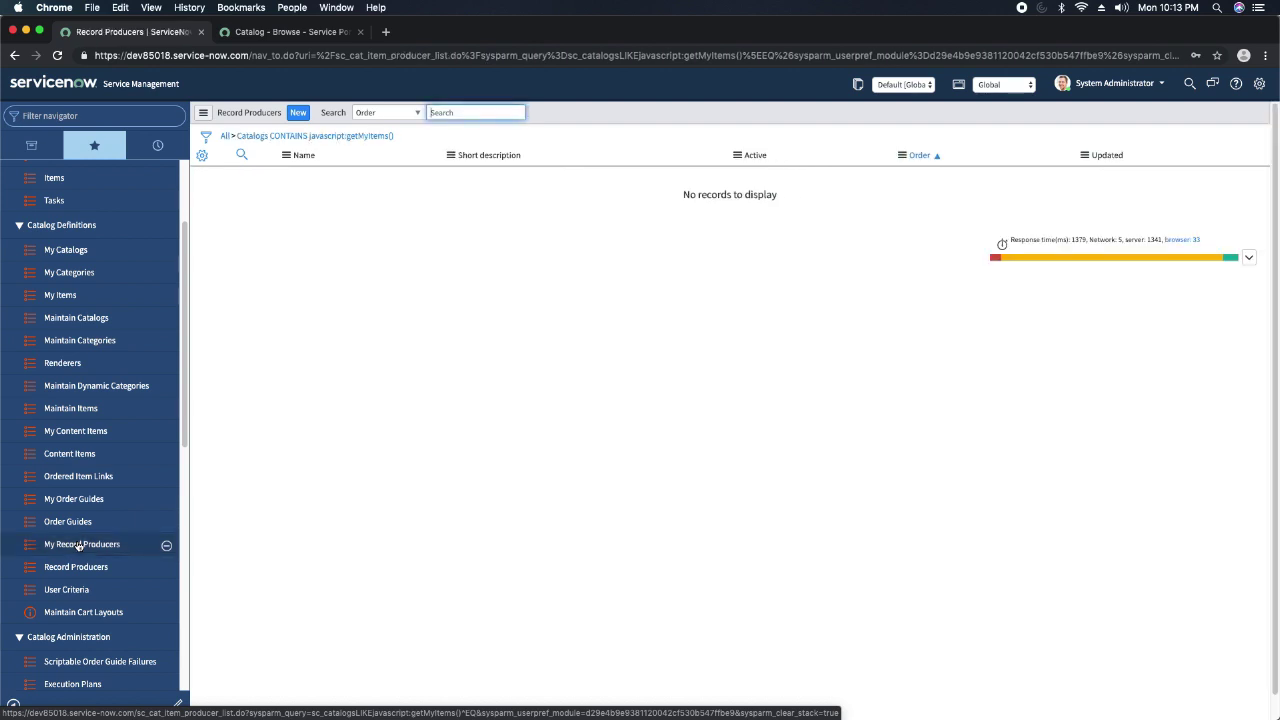
scroll(80, 548, "down", 4)
left_click(68, 508)
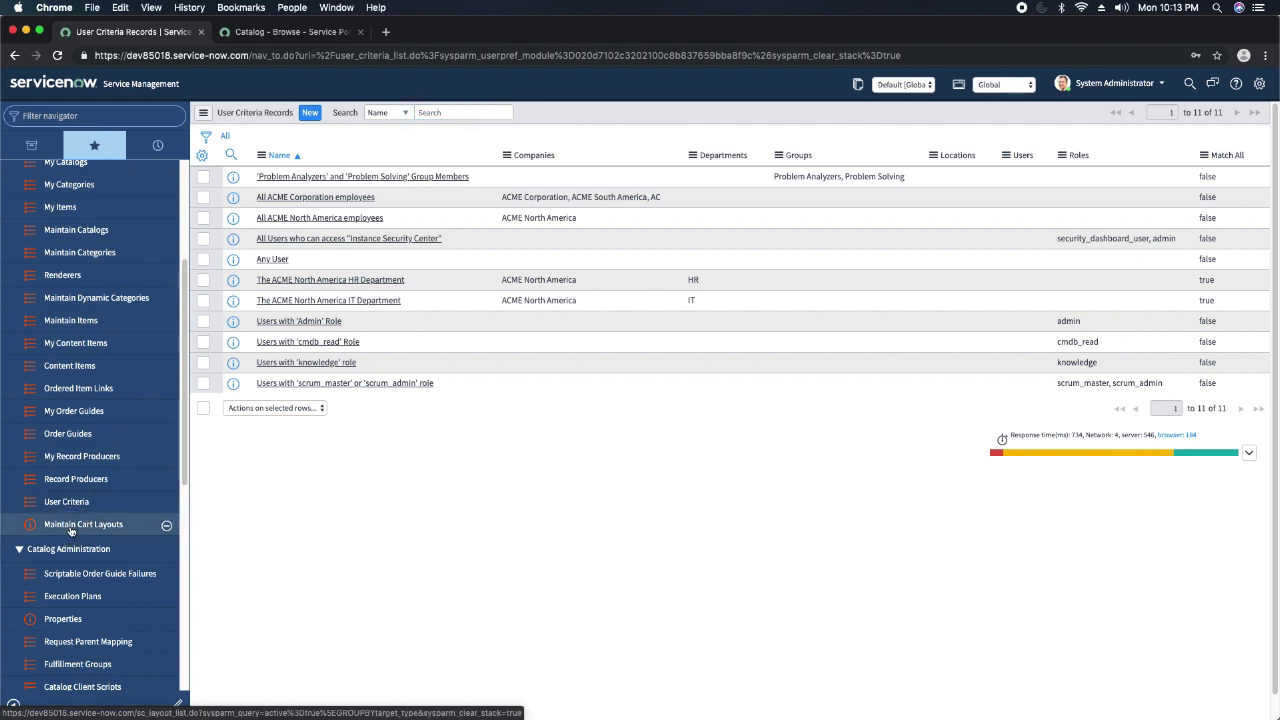
left_click(70, 531)
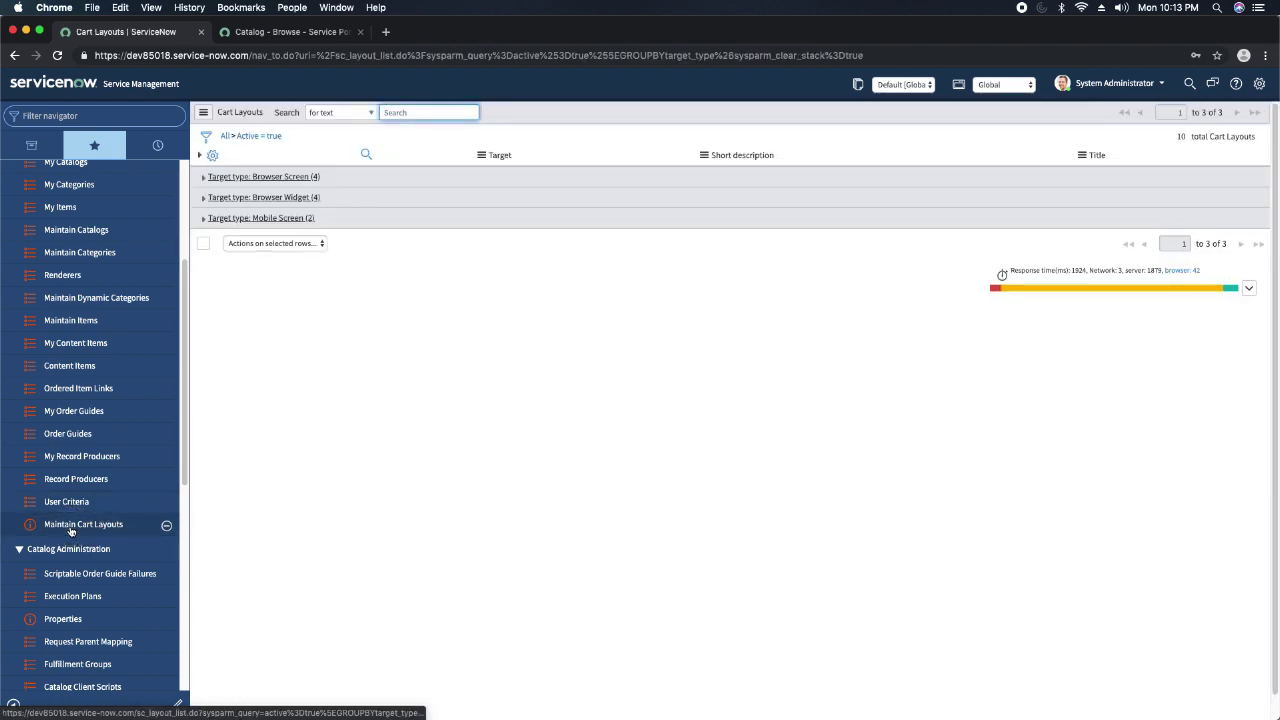